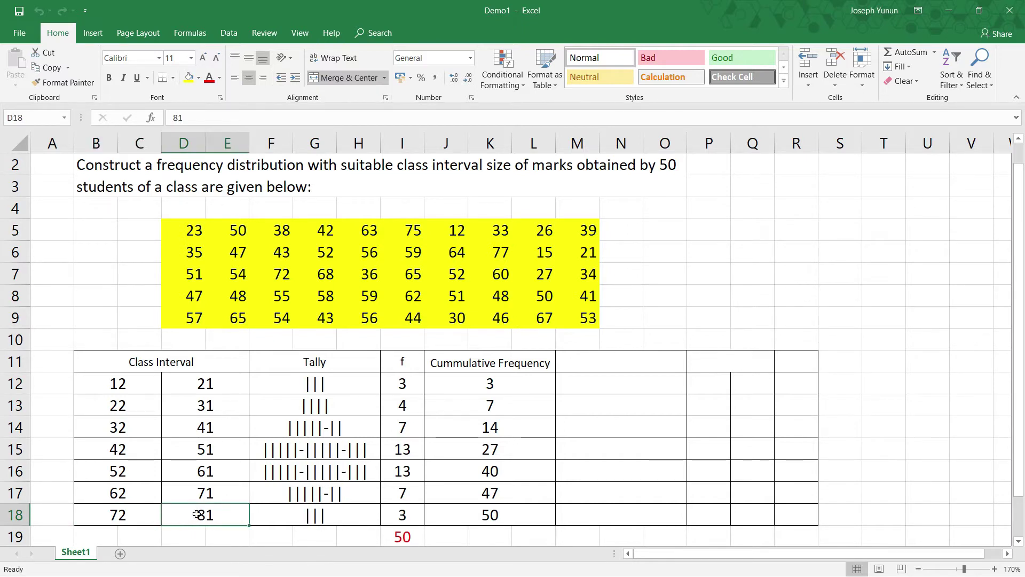
pyautogui.moveTo(335, 367); pyautogui.dragTo(340, 514)
pyautogui.click(344, 365)
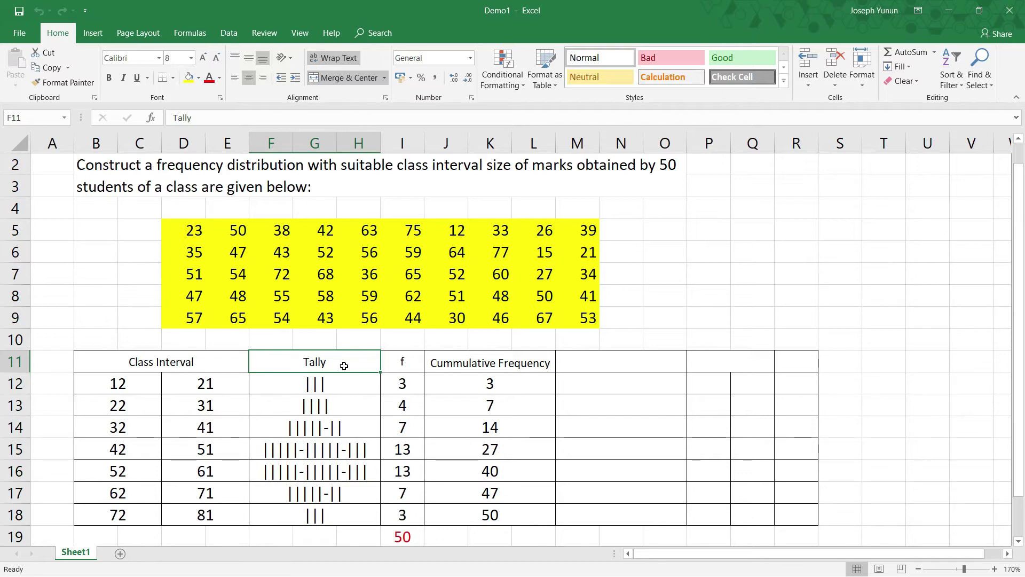
pyautogui.click(319, 380)
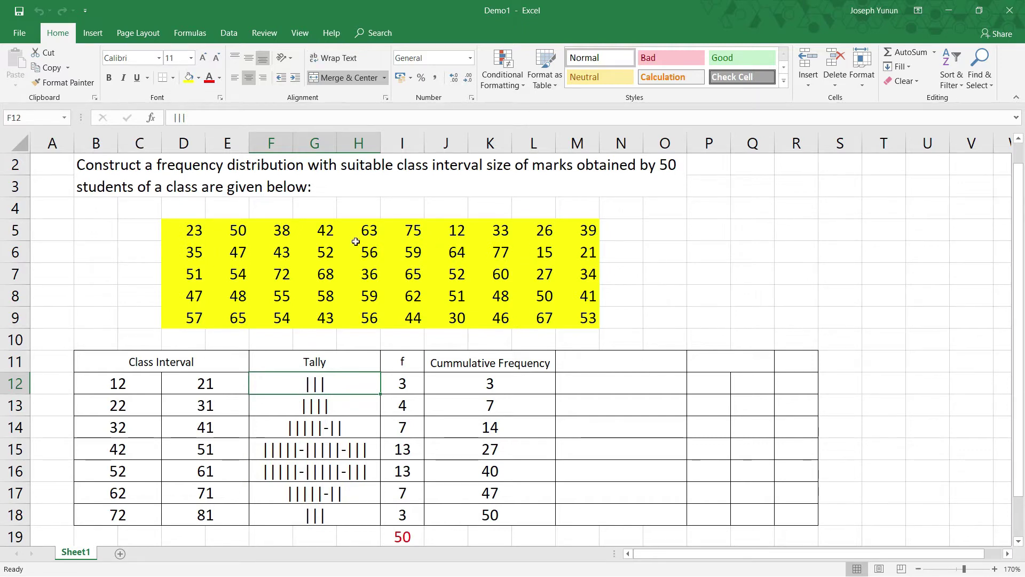
pyautogui.click(193, 233)
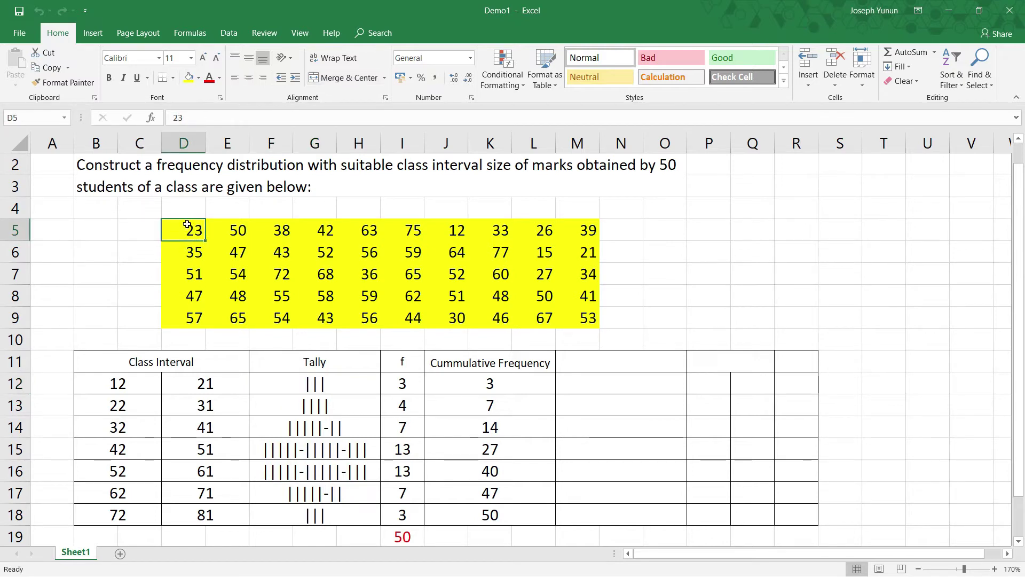
pyautogui.click(126, 390)
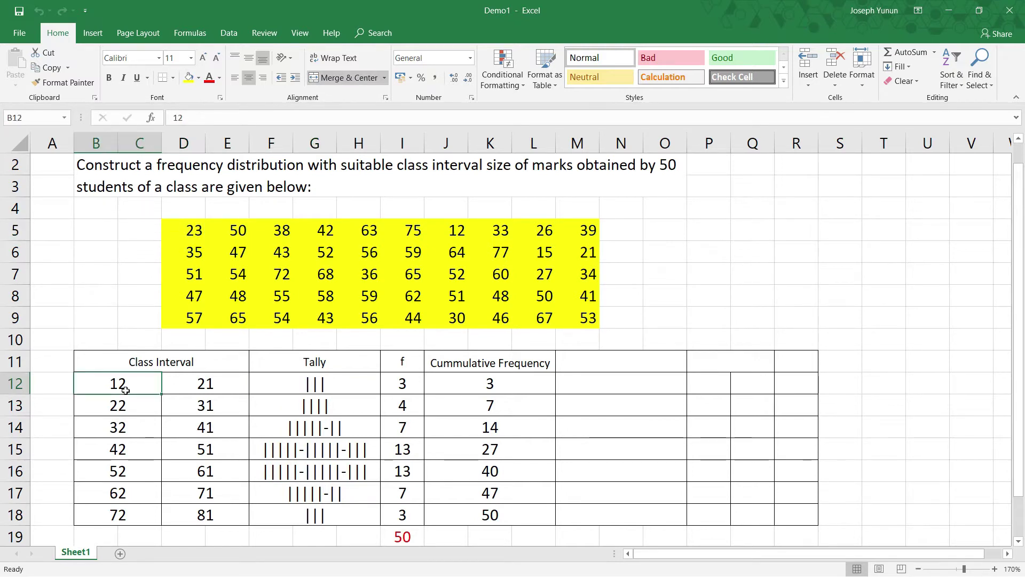
pyautogui.click(119, 405)
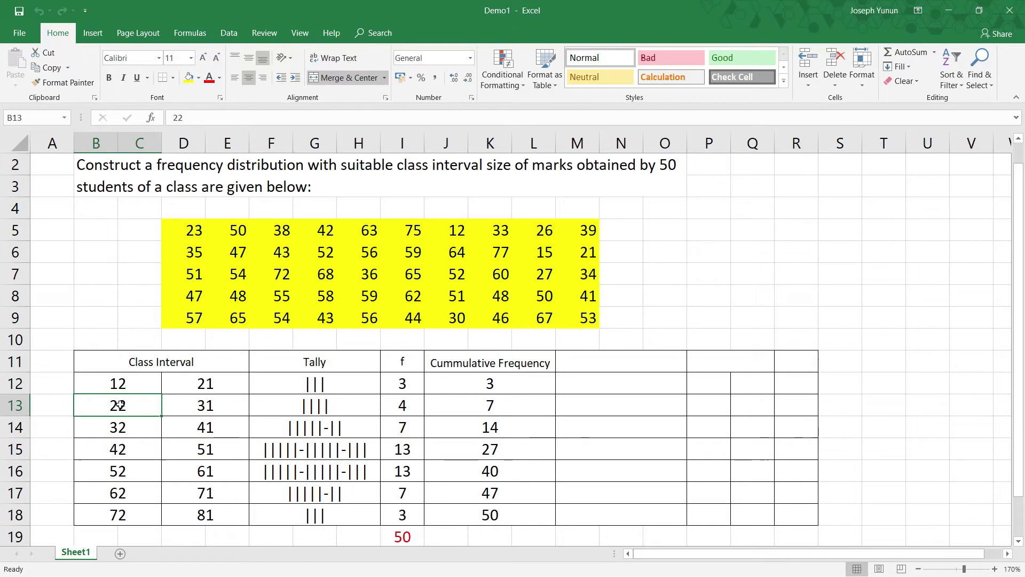
pyautogui.click(207, 410)
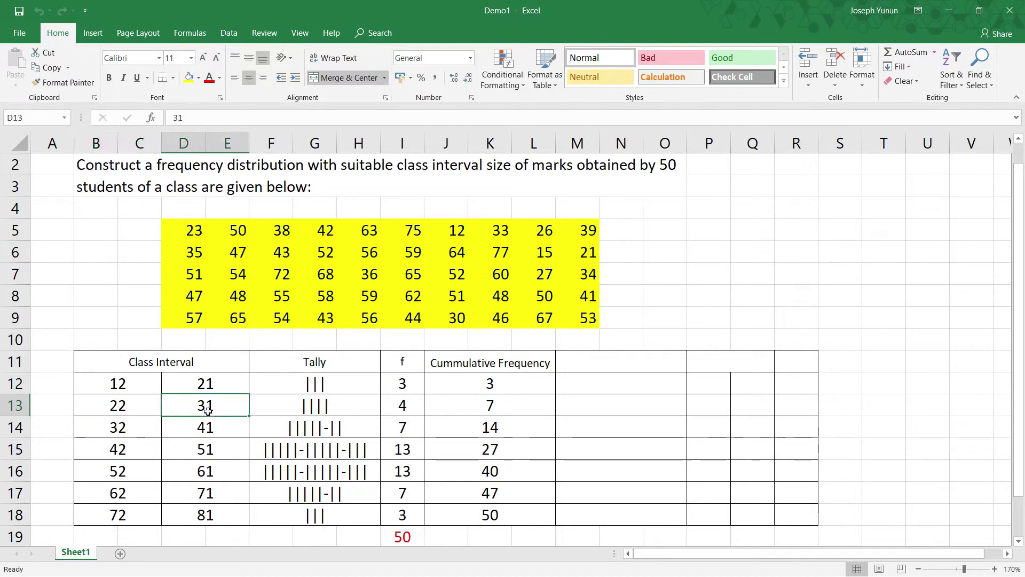
pyautogui.click(327, 408)
pyautogui.click(354, 385)
pyautogui.click(348, 406)
pyautogui.click(345, 431)
pyautogui.click(340, 451)
pyautogui.click(333, 474)
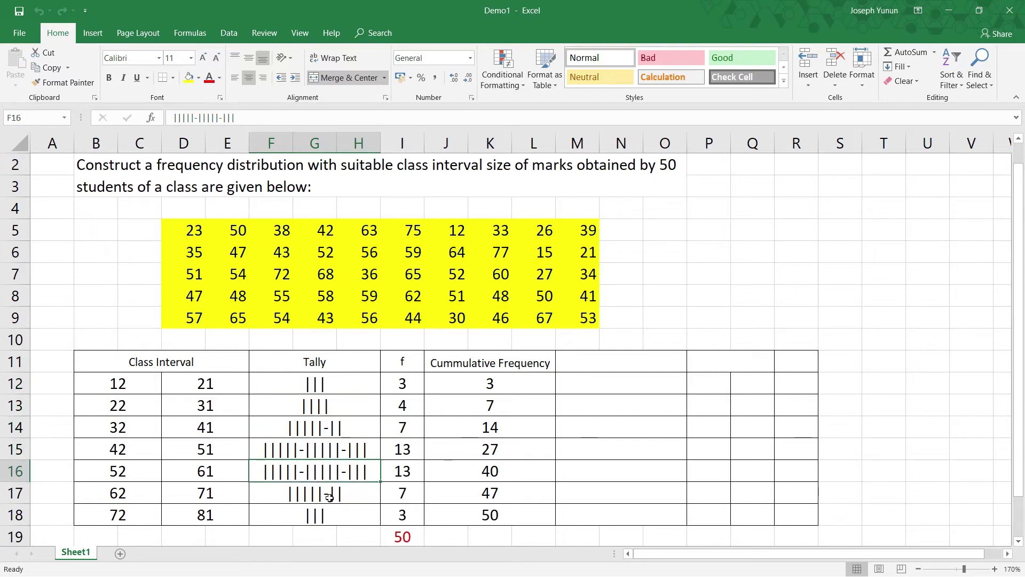
pyautogui.click(330, 498)
pyautogui.click(329, 517)
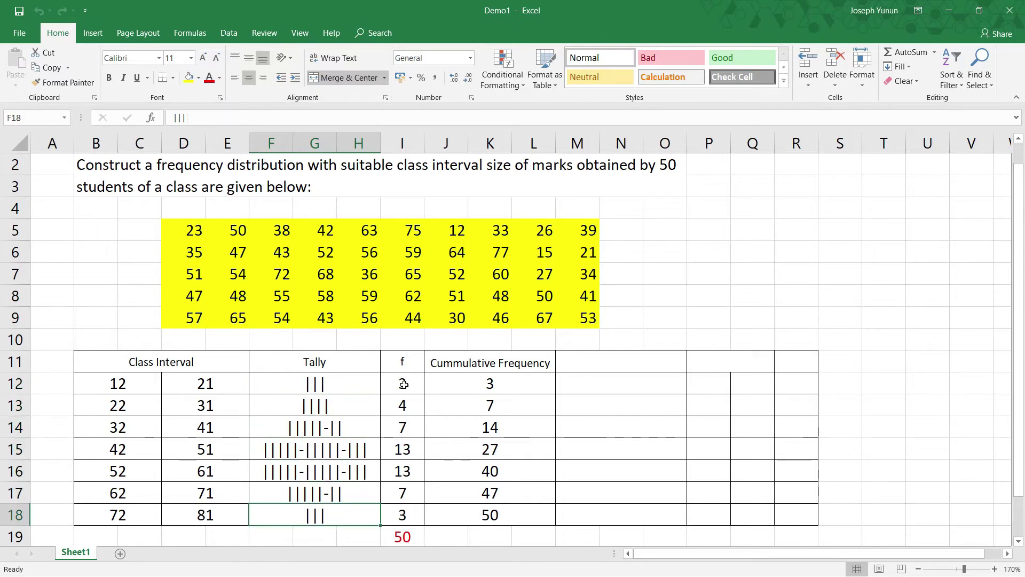
pyautogui.click(403, 363)
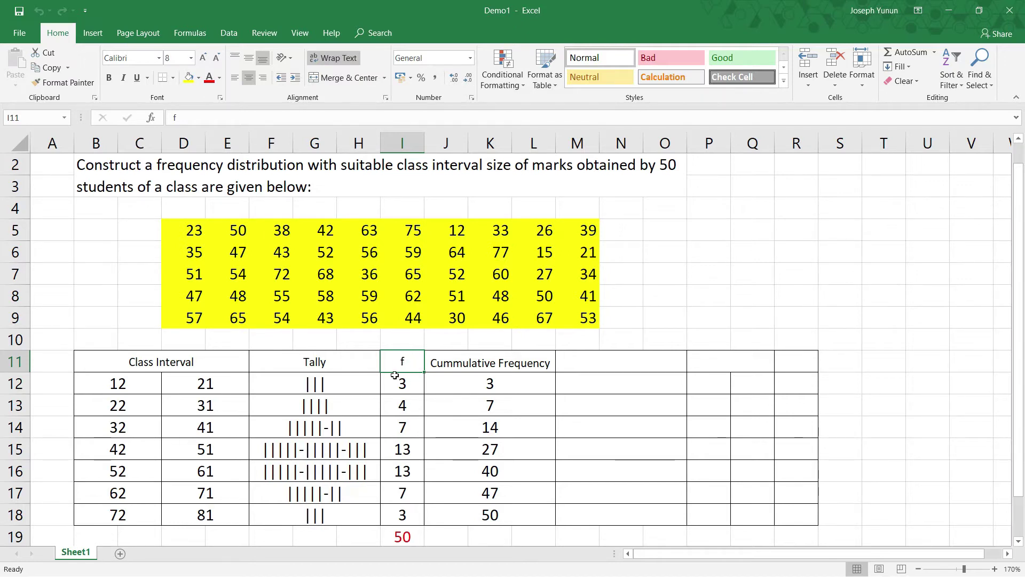
pyautogui.click(328, 385)
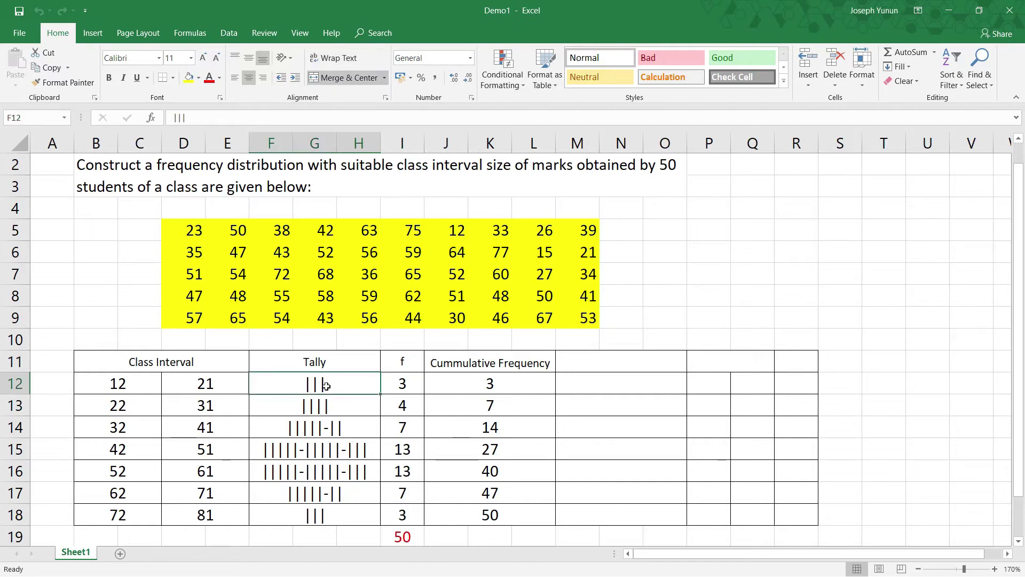
pyautogui.click(403, 385)
pyautogui.click(401, 408)
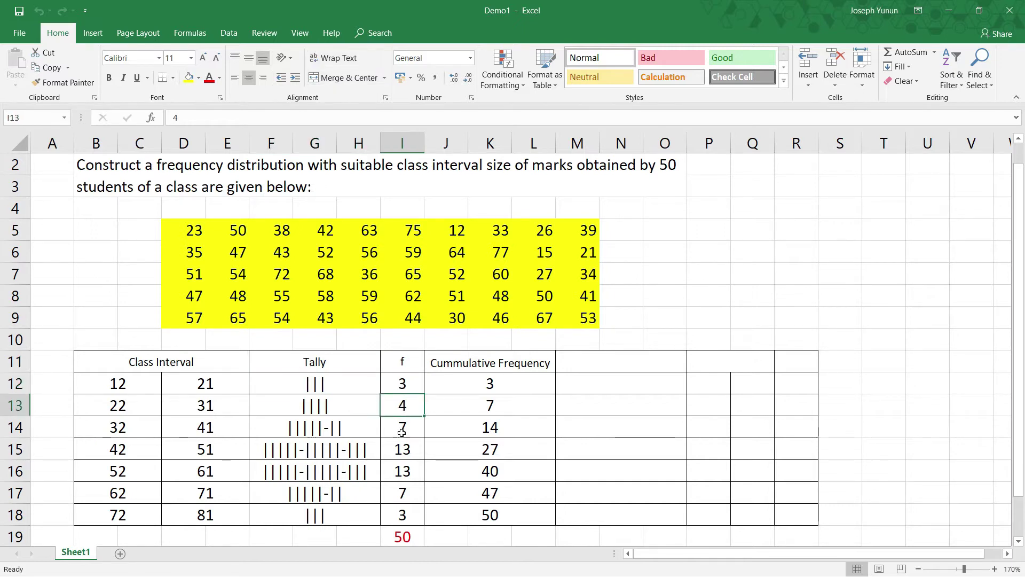
pyautogui.click(400, 430)
pyautogui.click(401, 461)
pyautogui.click(395, 477)
pyautogui.click(406, 495)
pyautogui.click(403, 514)
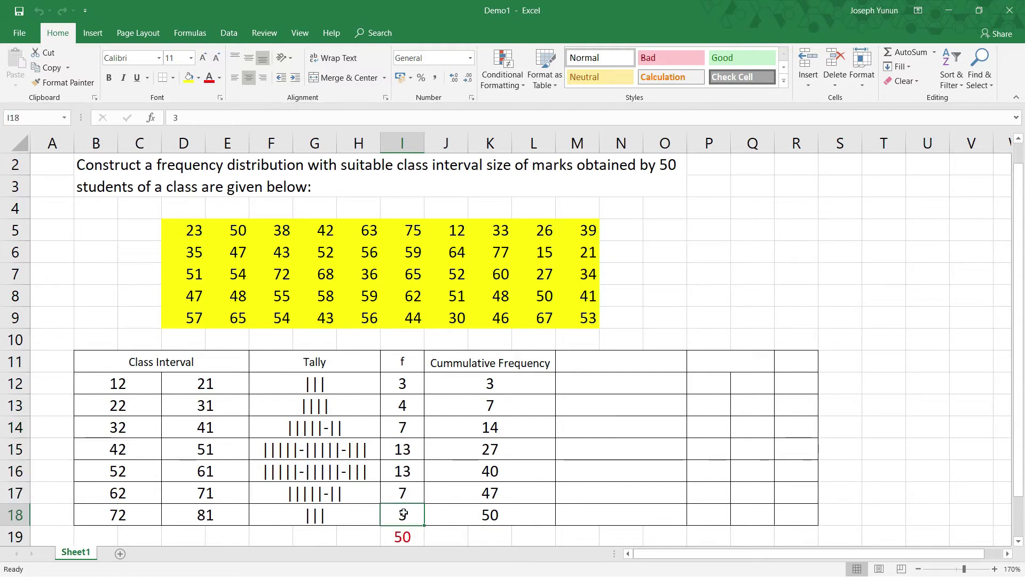
pyautogui.moveTo(405, 383); pyautogui.dragTo(404, 519)
pyautogui.click(404, 393)
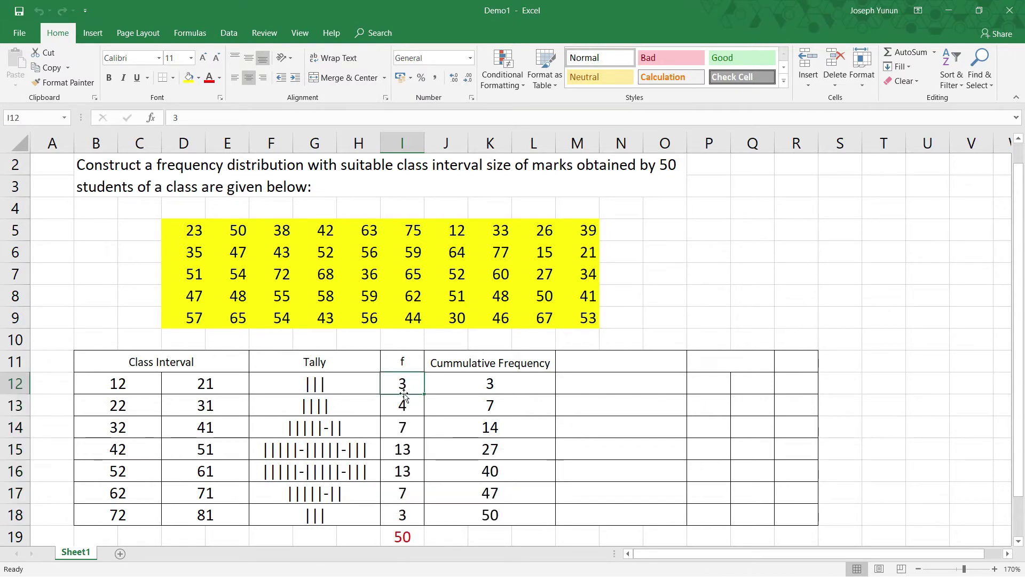
pyautogui.click(407, 535)
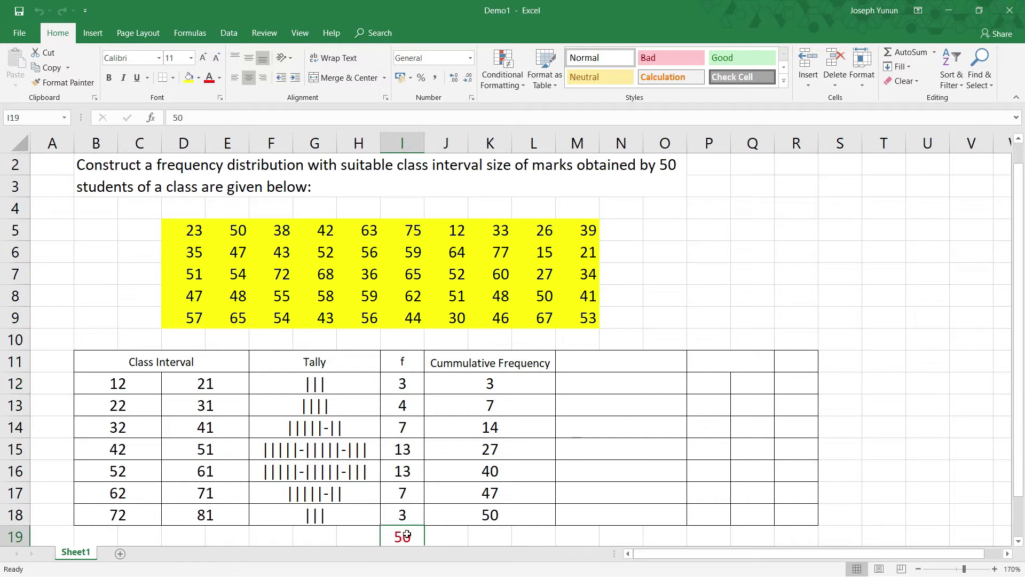
pyautogui.click(665, 170)
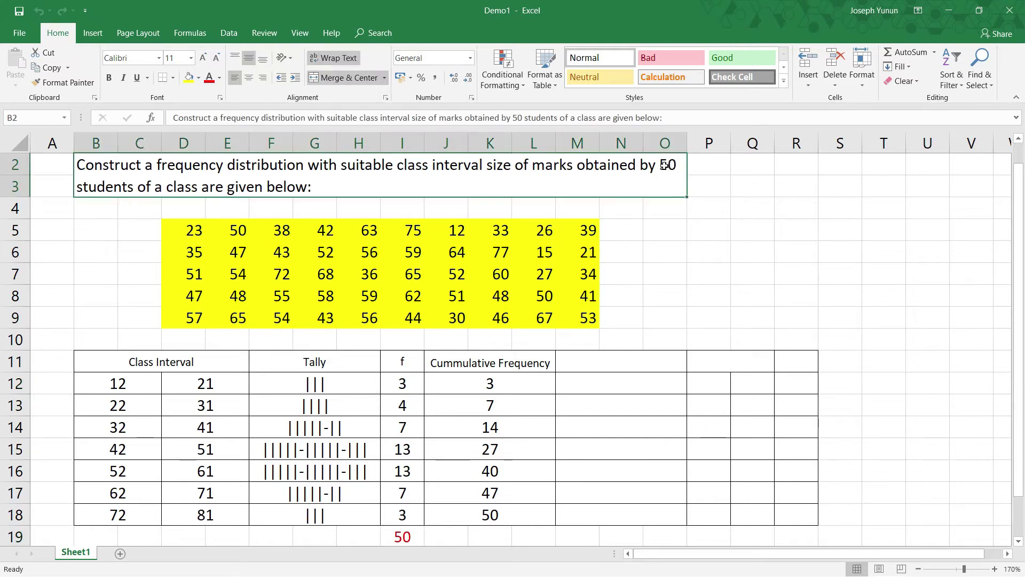
pyautogui.click(410, 380)
pyautogui.click(446, 365)
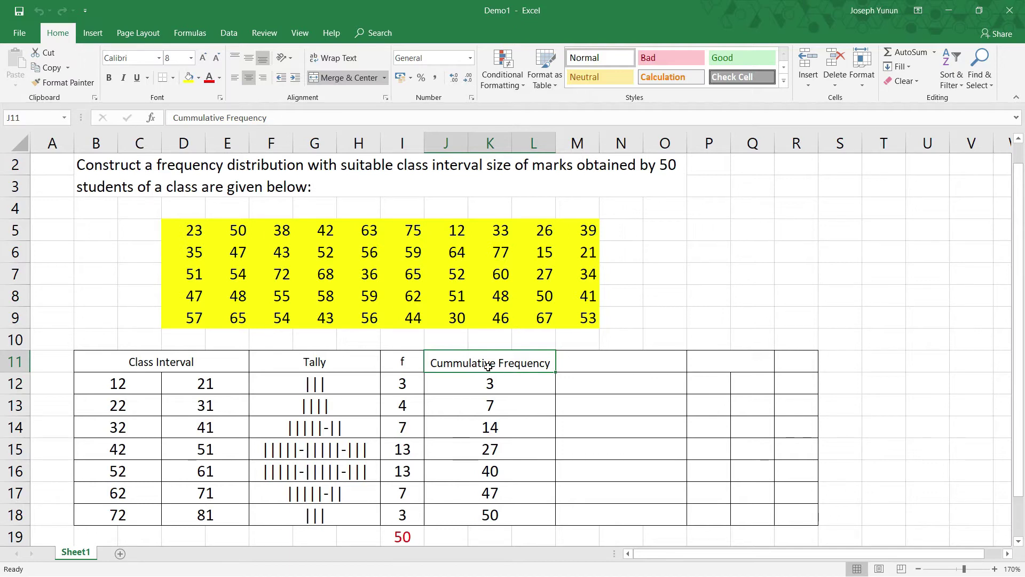
# - Build the cumulative totals 3, 7, 14 and 27 by adding each class frequency
pyautogui.click(412, 368)
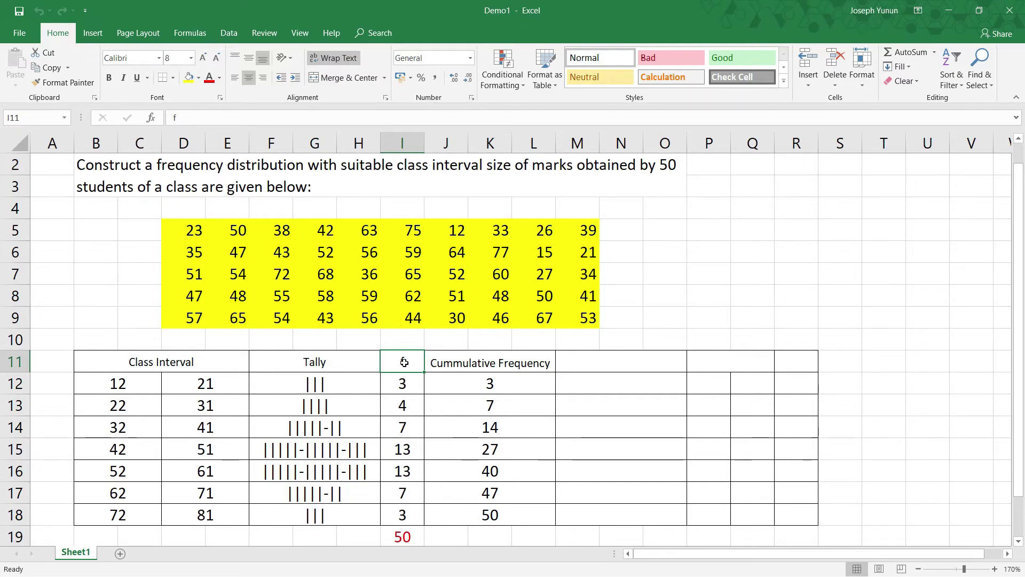
pyautogui.click(483, 390)
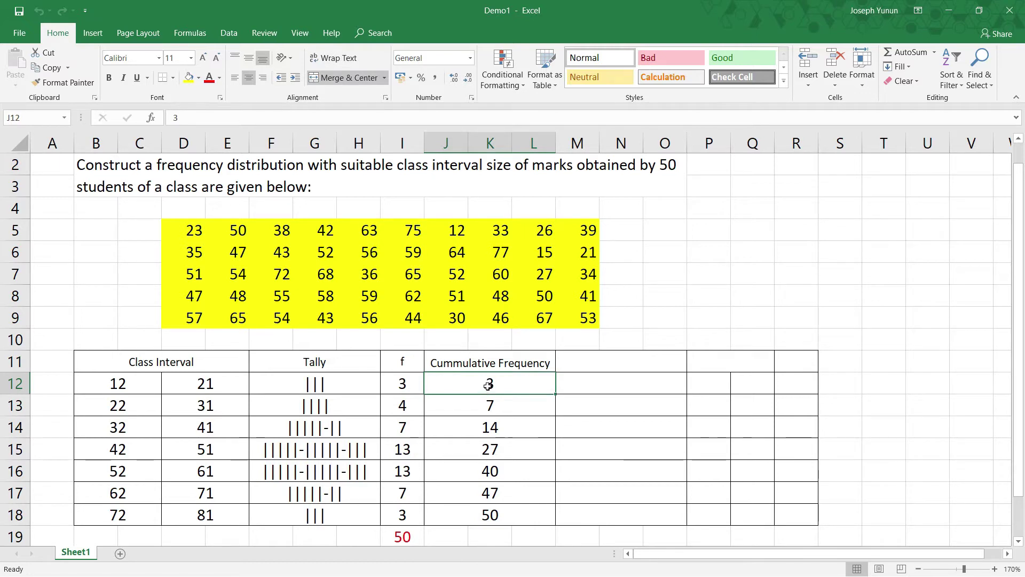
pyautogui.click(407, 409)
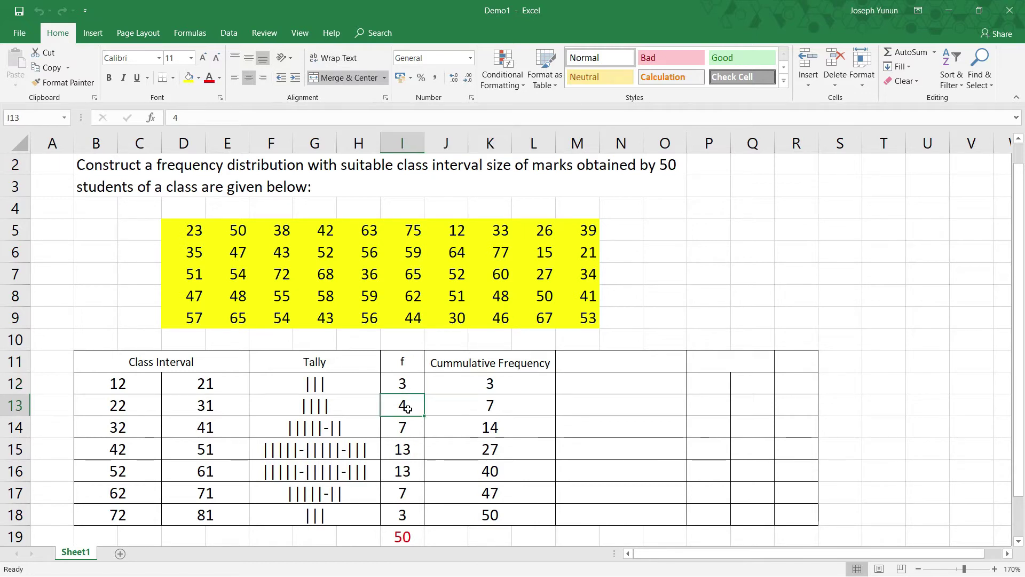
pyautogui.click(489, 407)
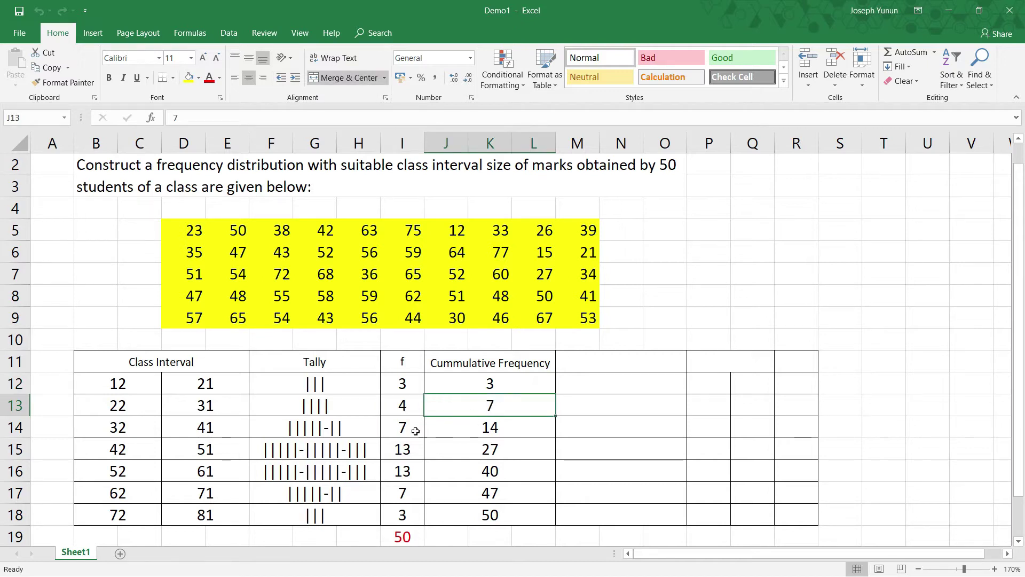
pyautogui.click(486, 429)
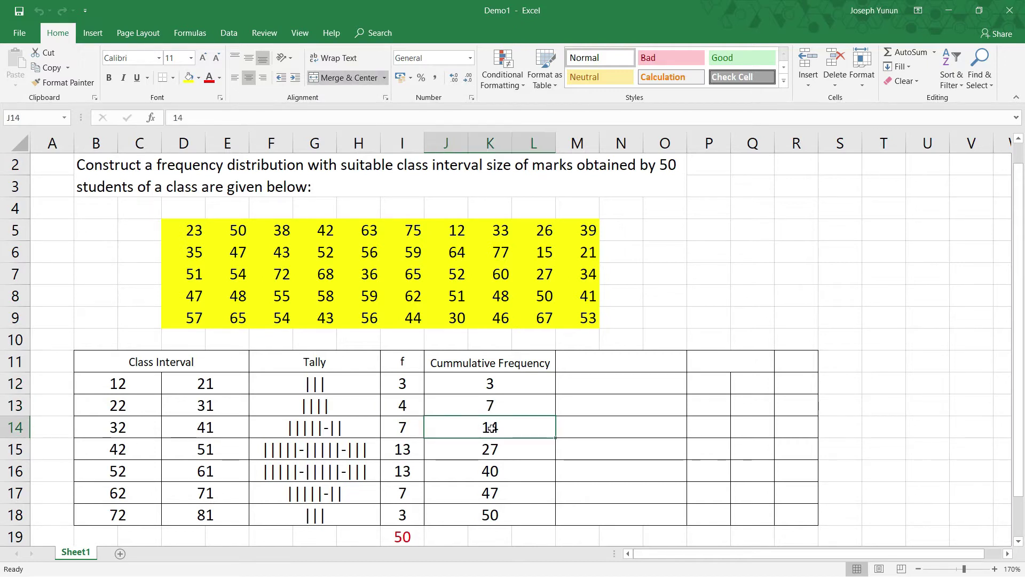
pyautogui.click(415, 448)
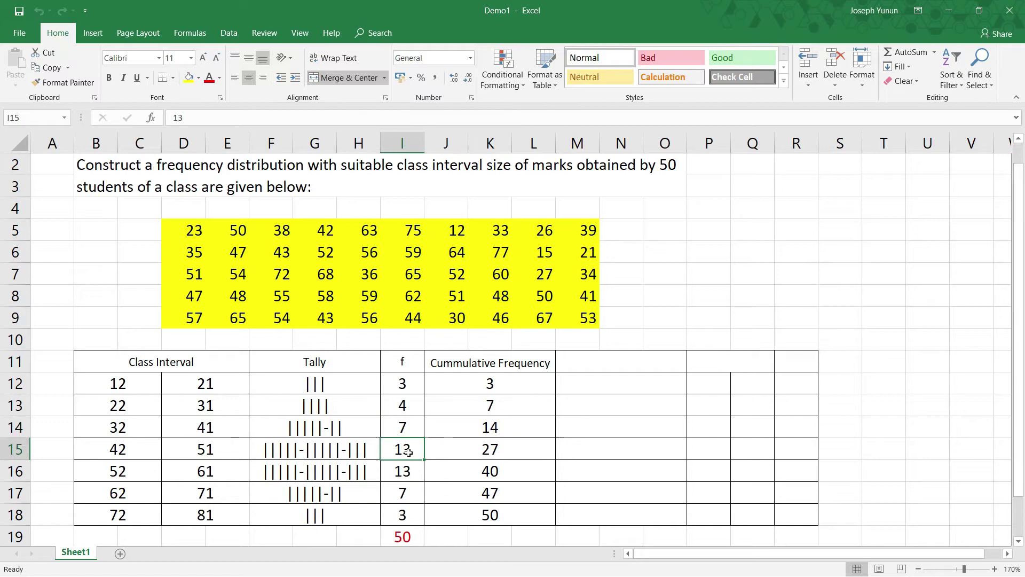
pyautogui.click(500, 455)
# - Continue the running totals to 40, 47 and finally 50 for the 72–81 class
pyautogui.click(409, 476)
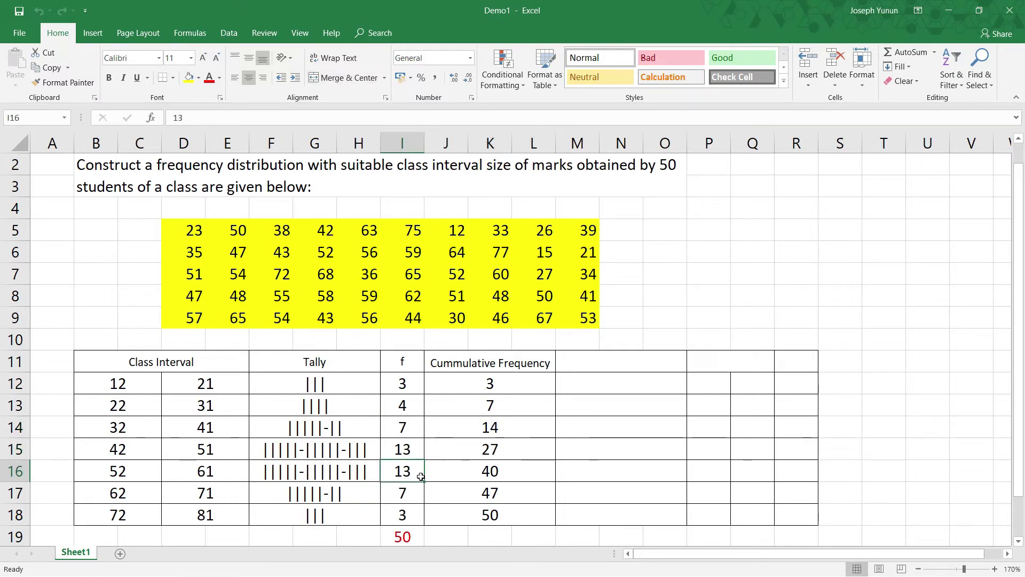
pyautogui.click(474, 477)
pyautogui.click(410, 497)
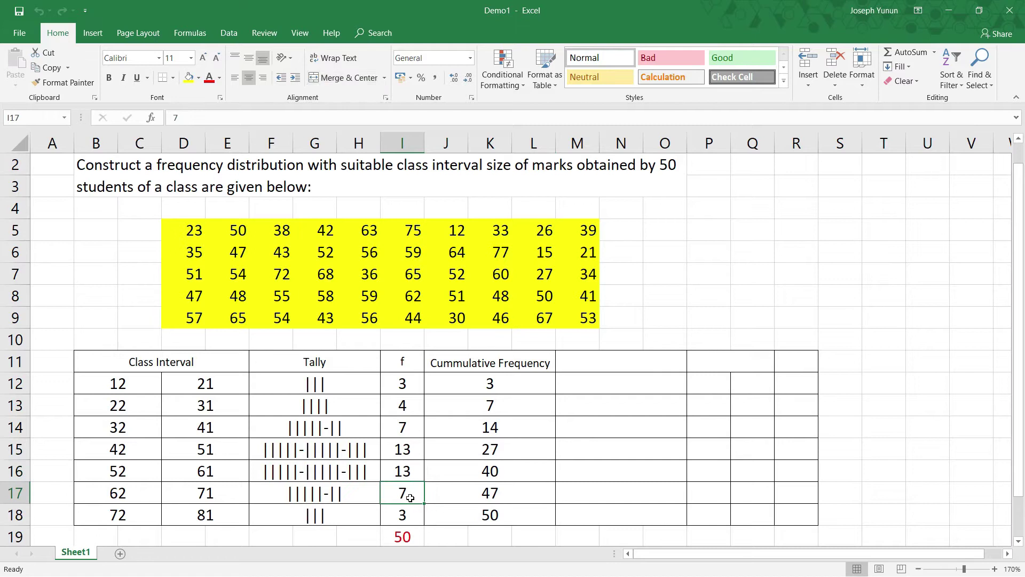
pyautogui.click(471, 493)
pyautogui.click(406, 514)
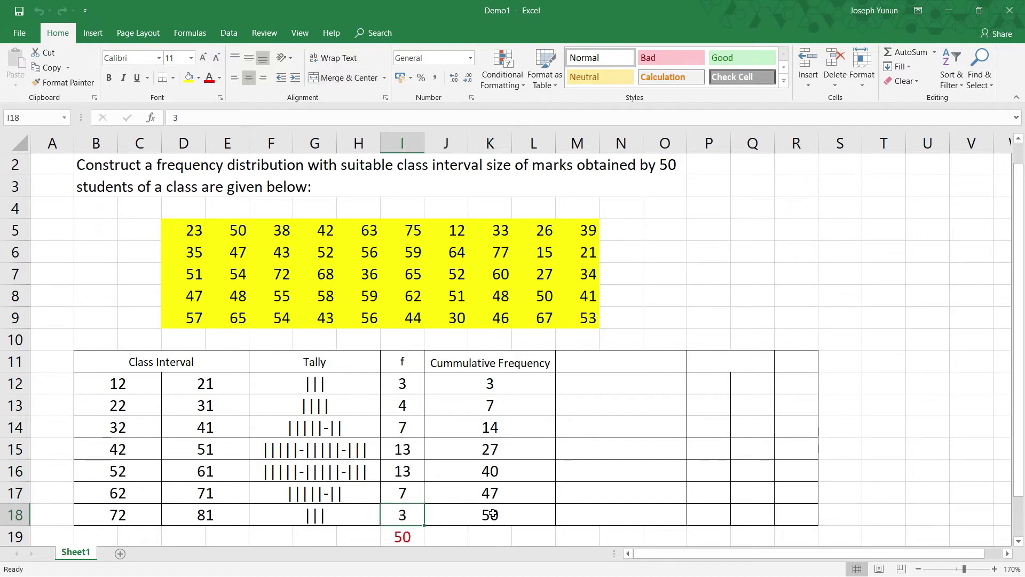
pyautogui.click(457, 512)
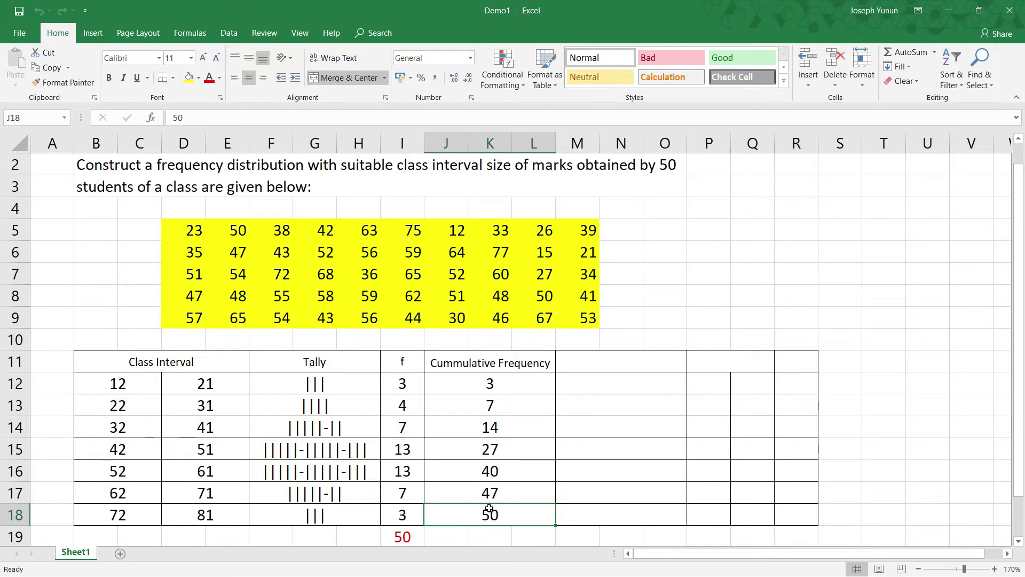
# - Select the empty header cell M11 beside Cumulative Frequency
pyautogui.click(666, 182)
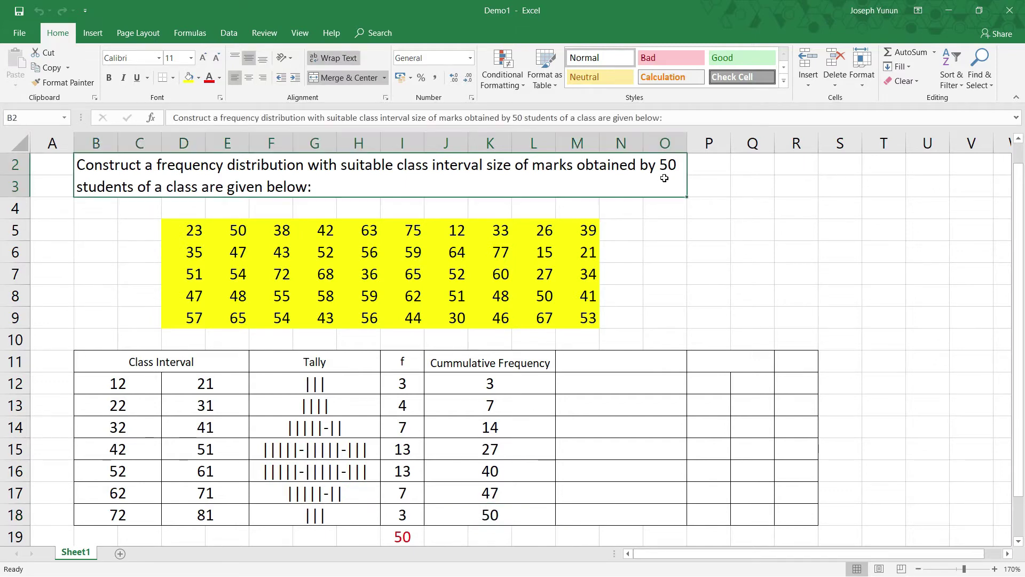
pyautogui.click(493, 513)
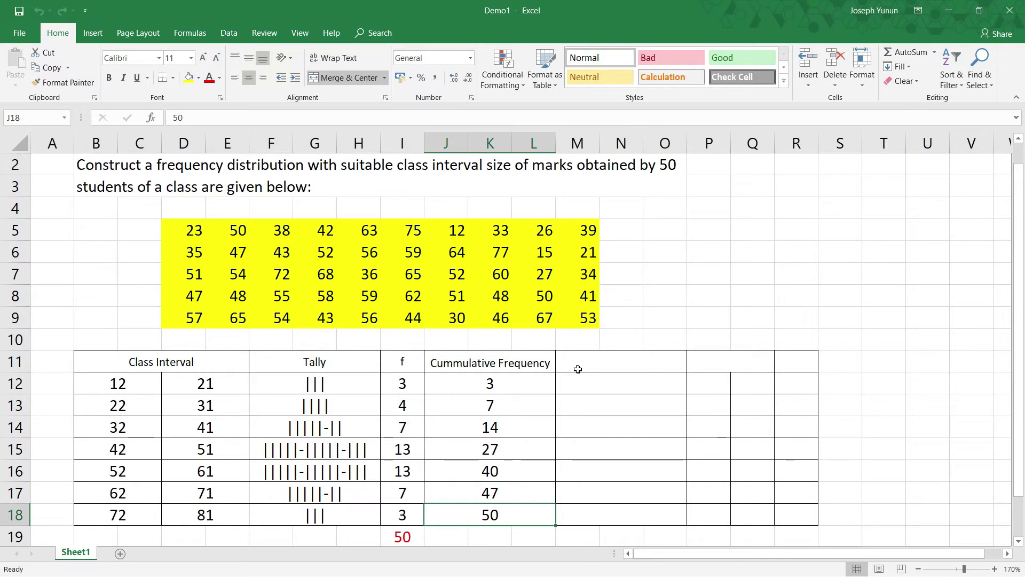
pyautogui.click(585, 368)
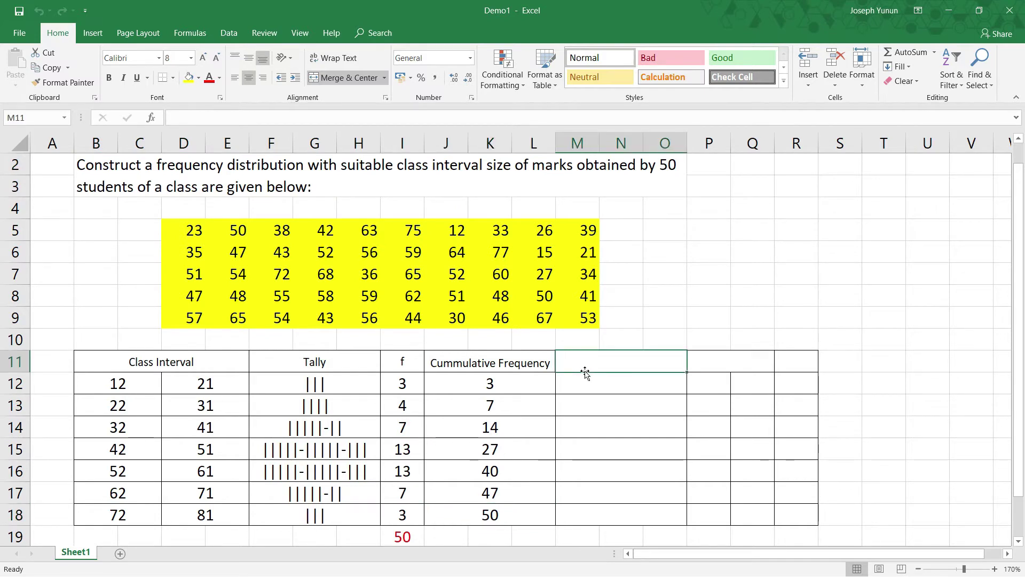
# - Enter the heading 'Relative Frequency' in M11 next to Cumulative Frequency
pyautogui.write('Relative Frequency')
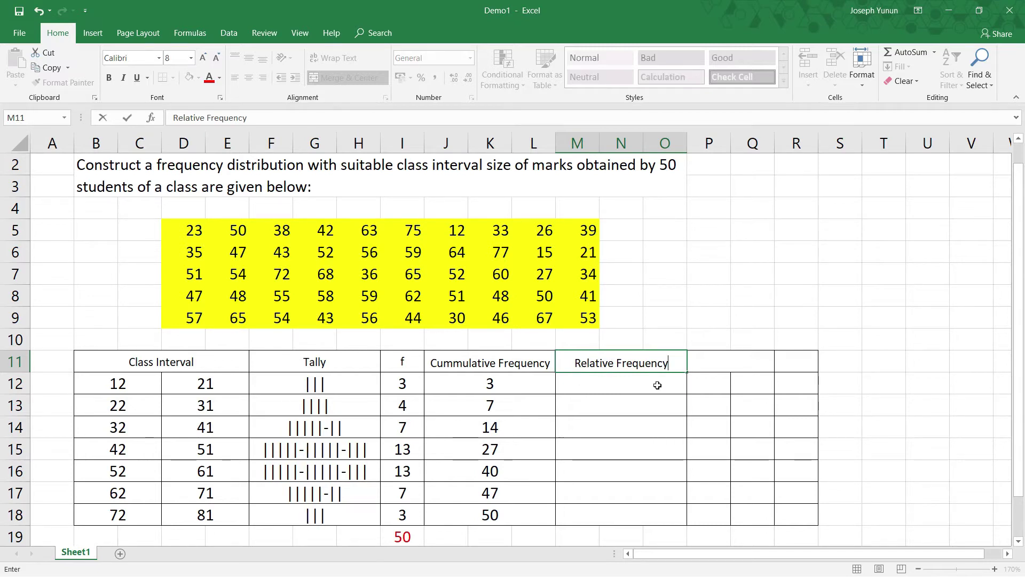
pyautogui.hotkey('alt', 'Tab')
pyautogui.hotkey('alt', 'Tab')
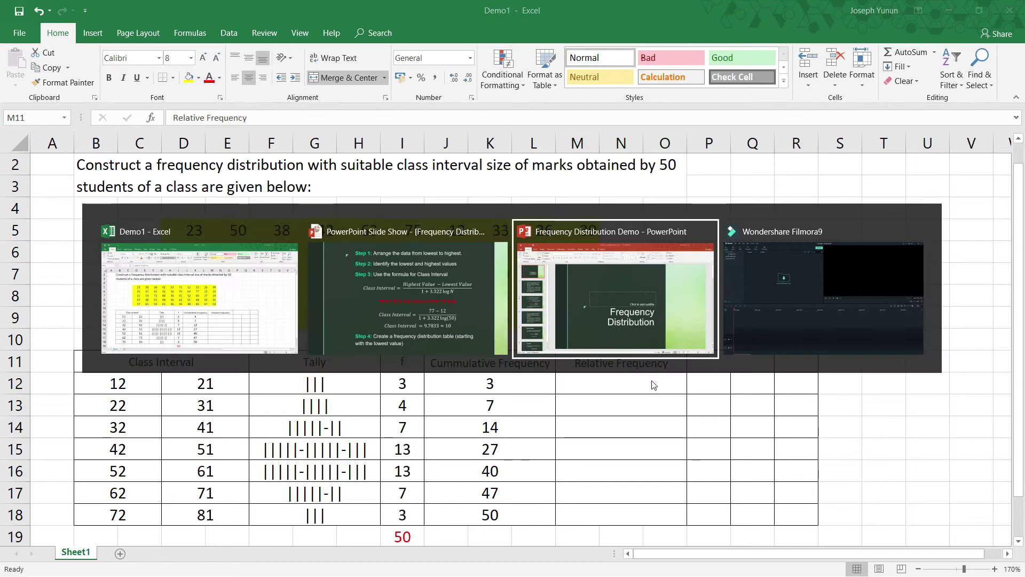
# - Present the Relative Frequency slide defining it as f/N, then return to Excel
pyautogui.click(463, 330)
pyautogui.press('Left')
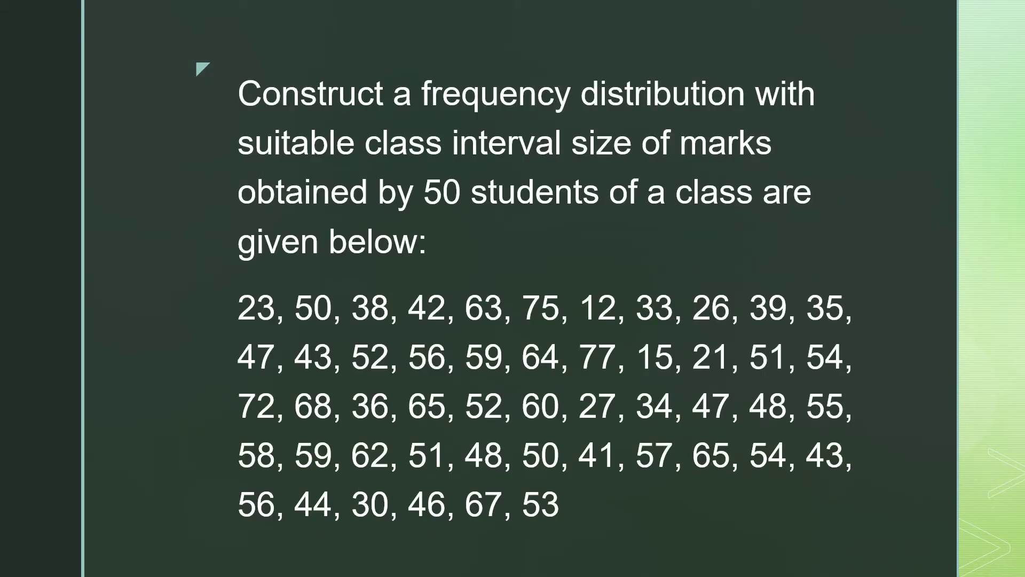
pyautogui.press('Right')
pyautogui.press('Right')
pyautogui.press('Right')
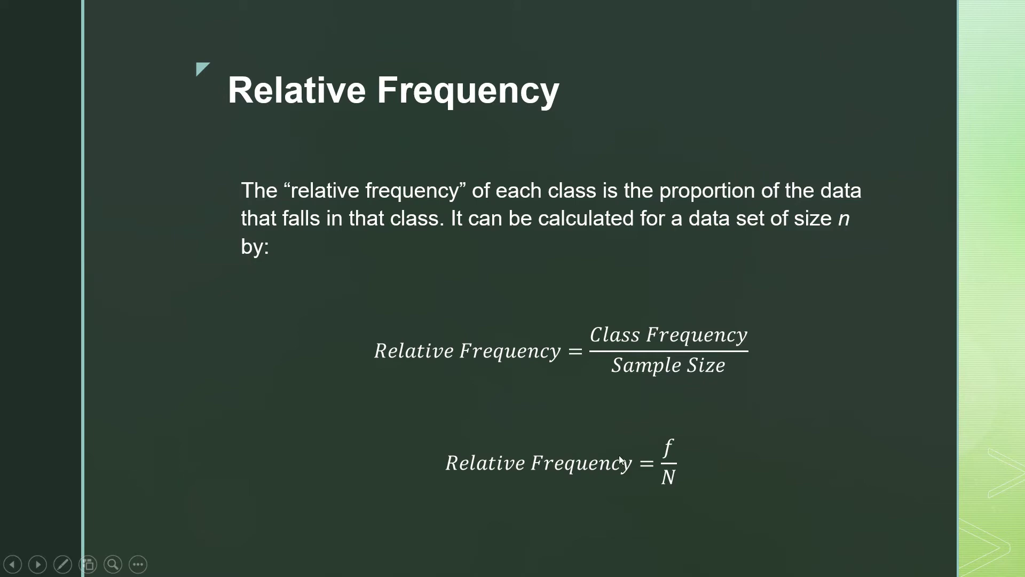
pyautogui.hotkey('alt', 'Tab')
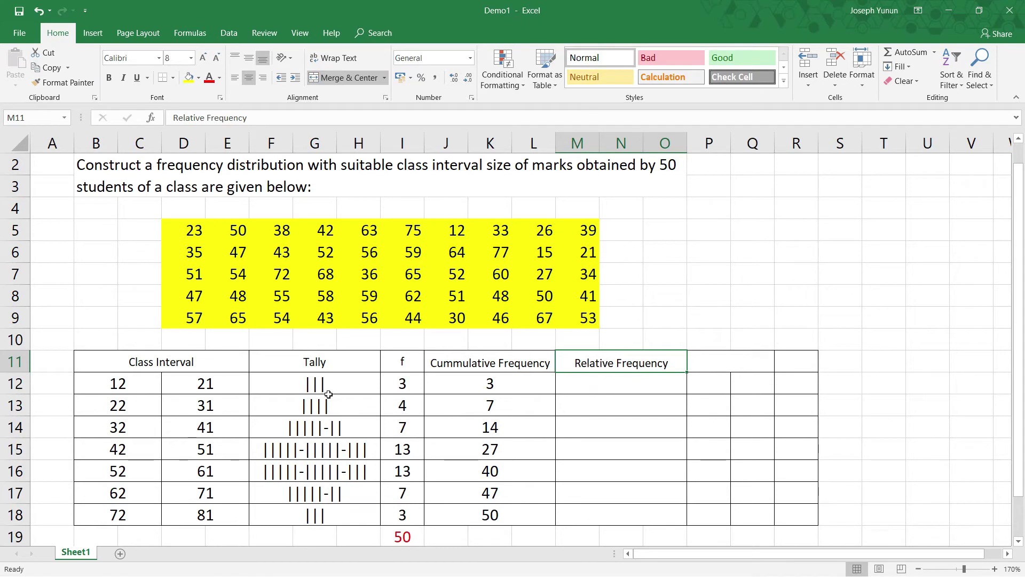
# - Trace row 12 from the first class interval to Relative Frequency cell M12
pyautogui.click(152, 382)
pyautogui.click(189, 385)
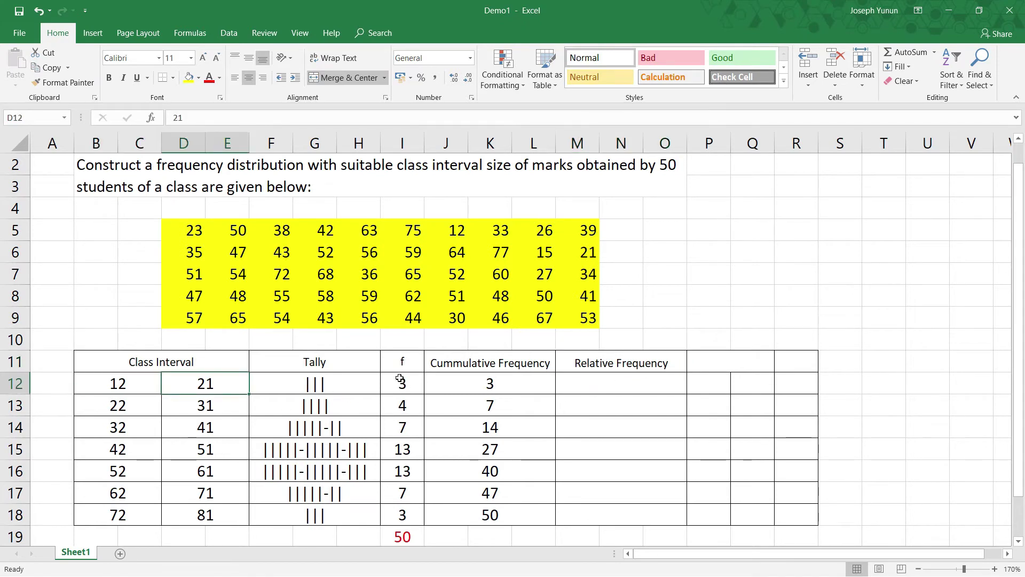
pyautogui.click(402, 388)
pyautogui.click(483, 385)
pyautogui.click(590, 389)
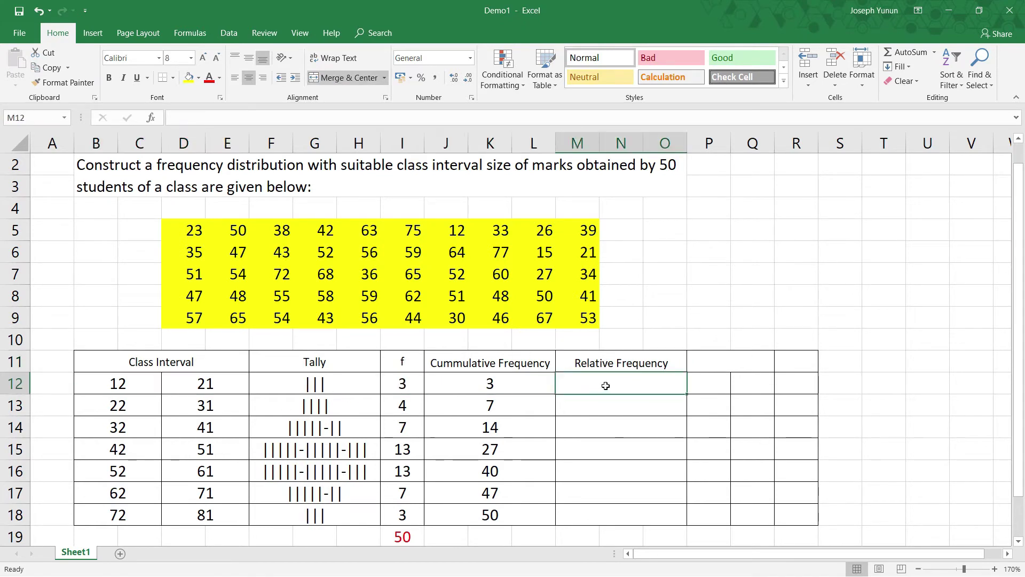
# - Launch Calculator with the calc command and place it beside the table
pyautogui.press('super+r')
pyautogui.write('calc')
pyautogui.press('Return')
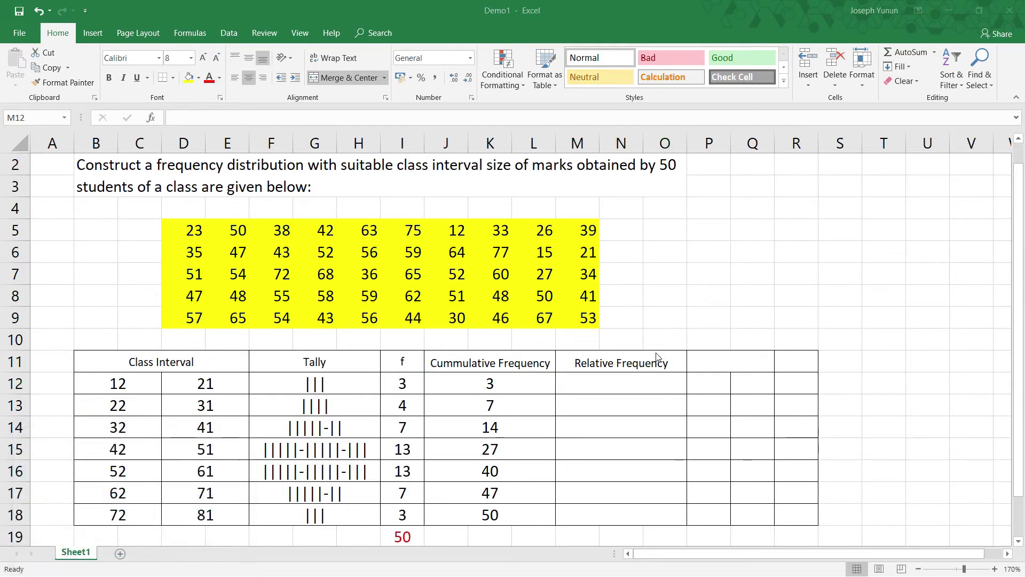
pyautogui.moveTo(142, 8); pyautogui.dragTo(859, 155)
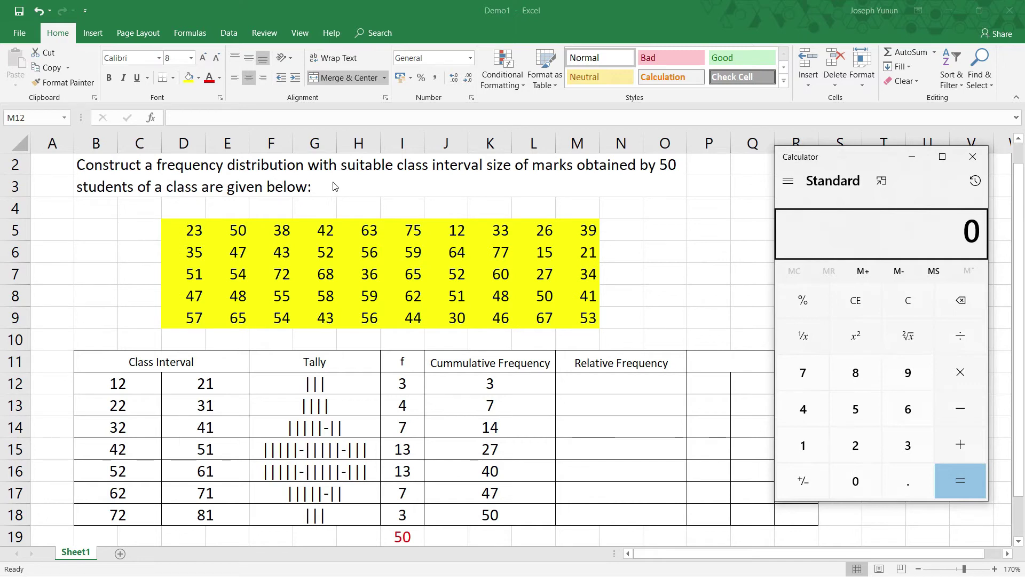
# - Point out the first class 12–21 and its frequency 3 in the table
pyautogui.hotkey('alt', 'Tab')
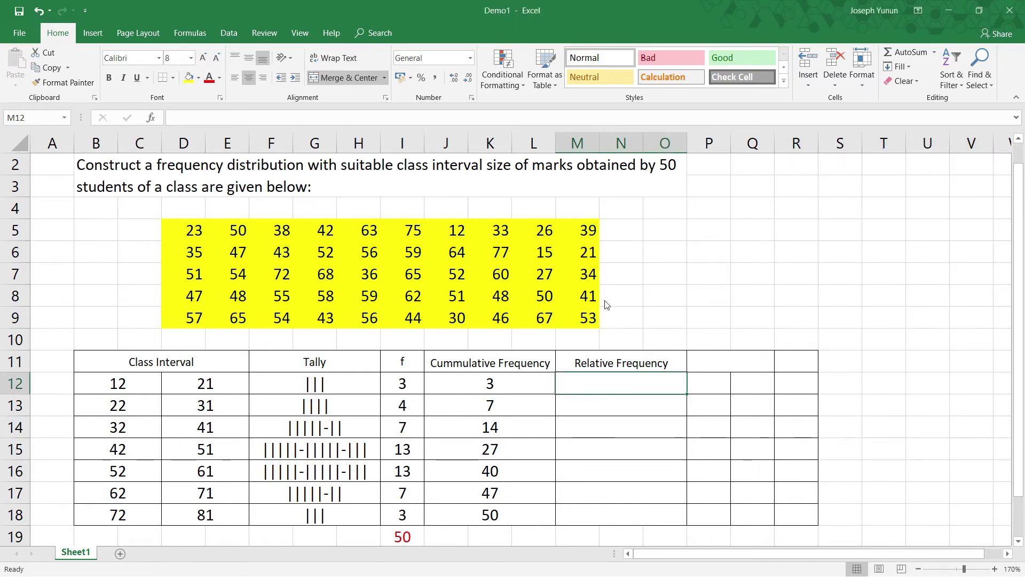
pyautogui.hotkey('alt', 'Tab')
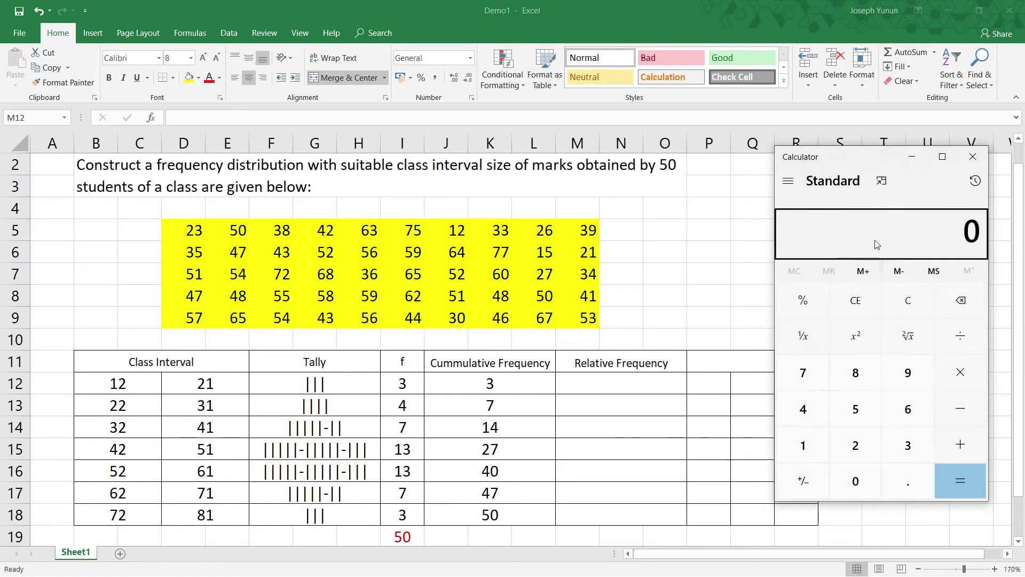
pyautogui.hotkey('alt', 'Tab')
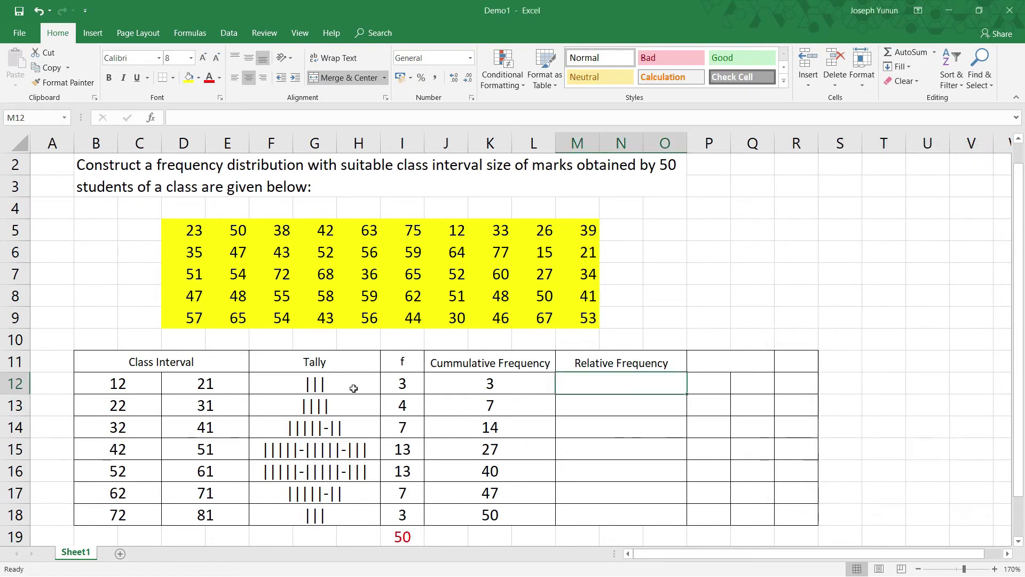
pyautogui.click(134, 386)
pyautogui.click(519, 382)
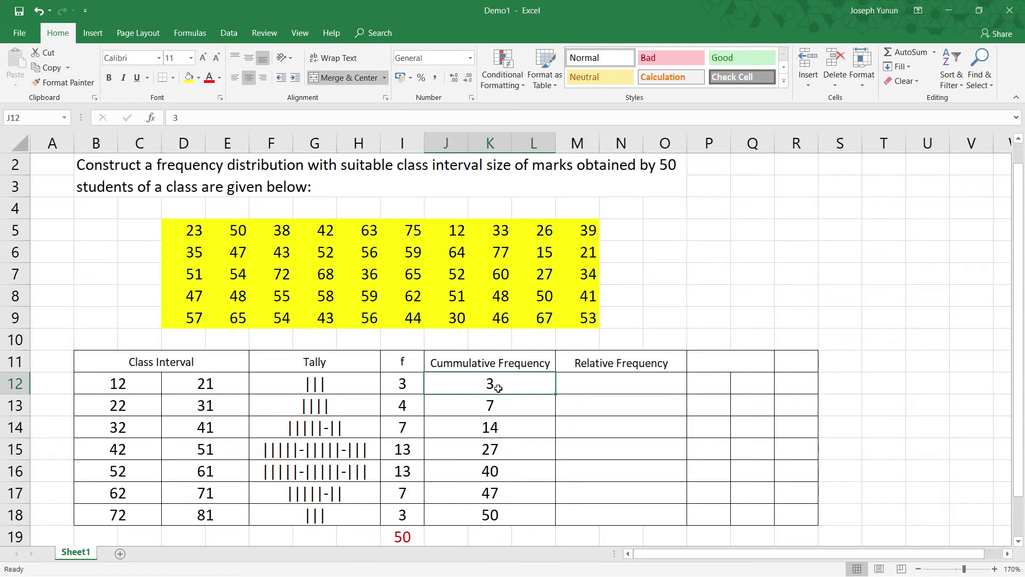
# - Calculate 3 ÷ 50 in Calculator
pyautogui.hotkey('alt', 'Tab')
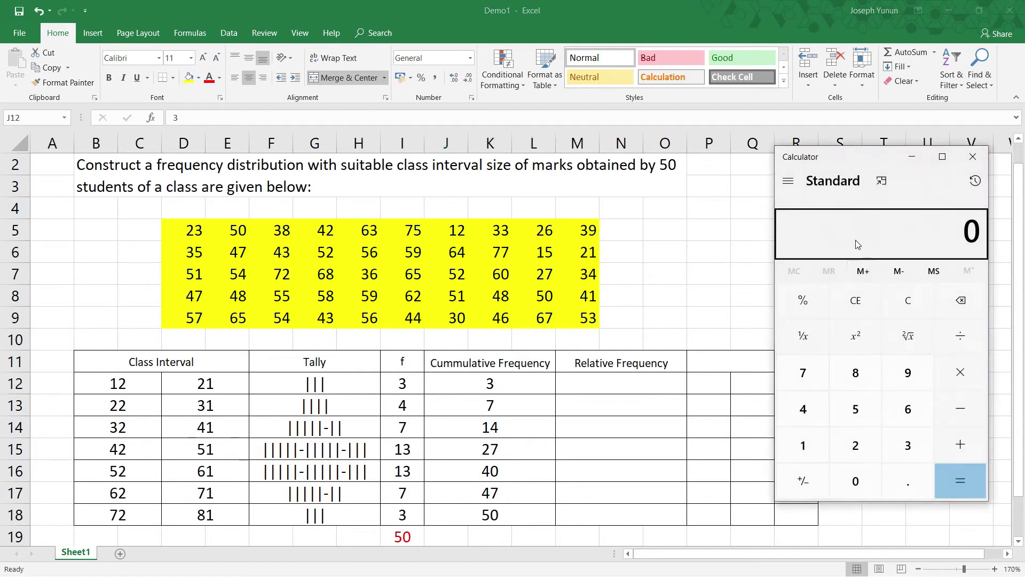
pyautogui.press('/')
pyautogui.press('3')
pyautogui.press('5')
pyautogui.press('0')
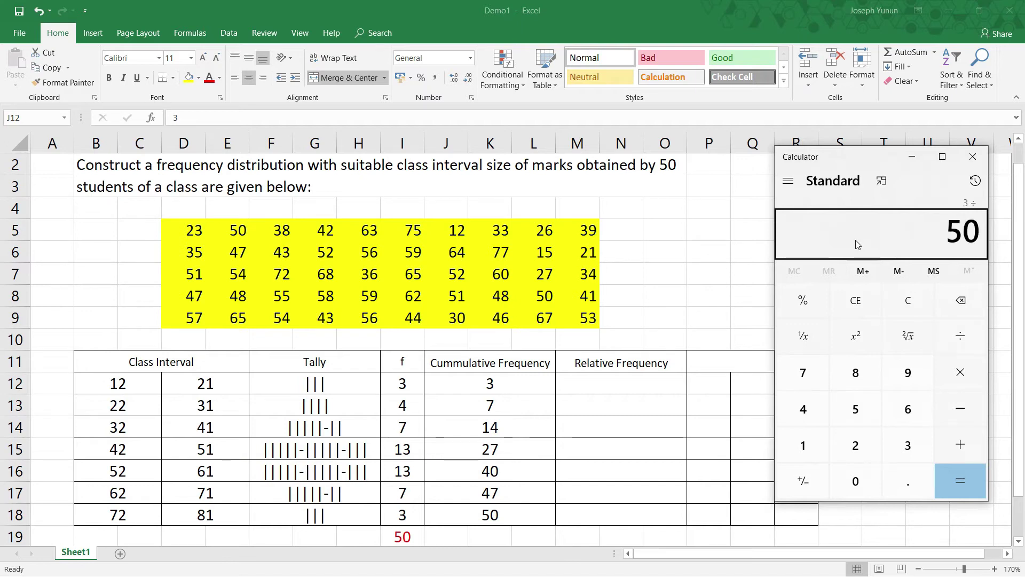
pyautogui.press('Return')
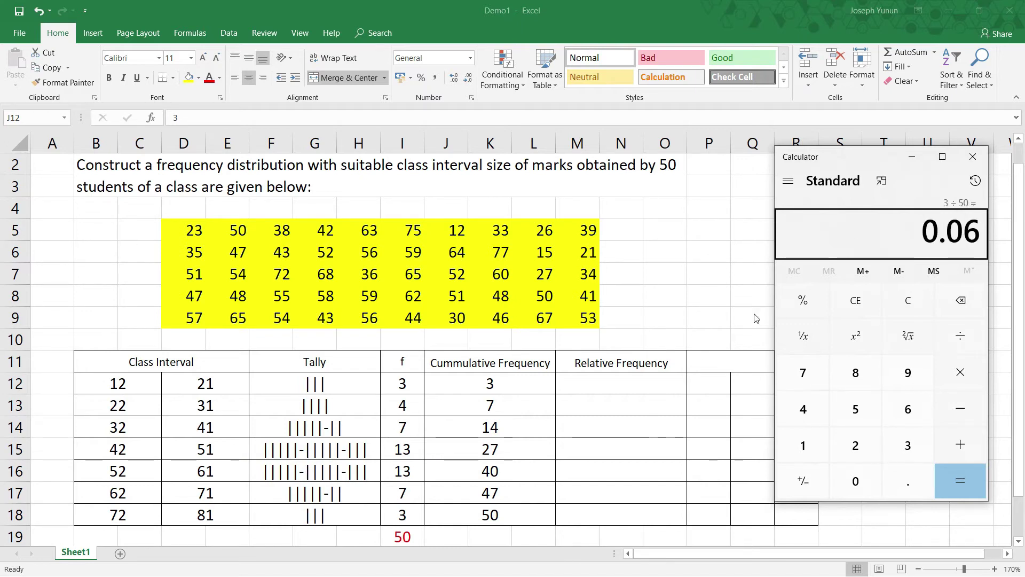
# - Record 0.06 as the first relative frequency in M12
pyautogui.hotkey('alt', 'Tab')
pyautogui.click(621, 386)
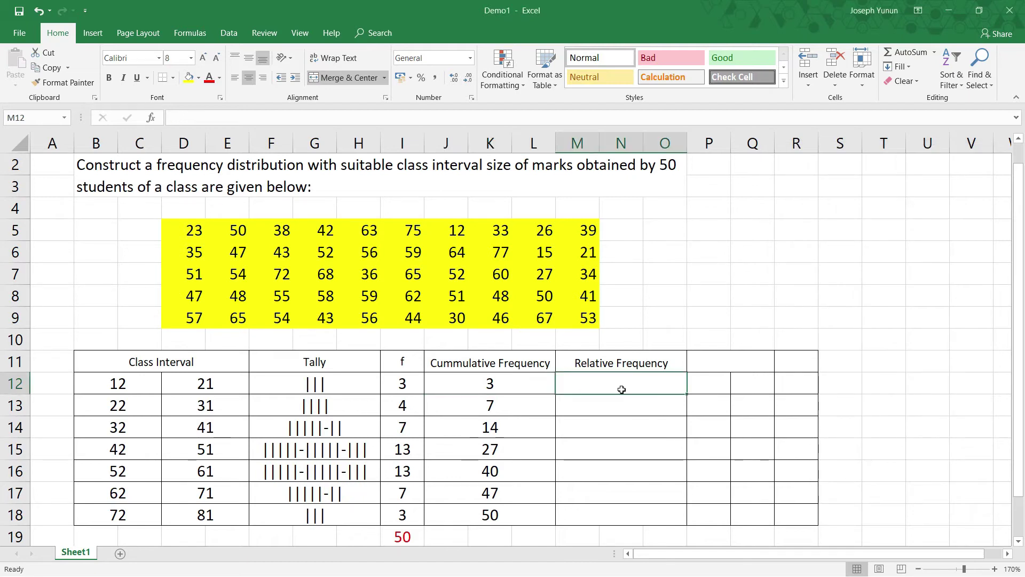
pyautogui.write('0.06')
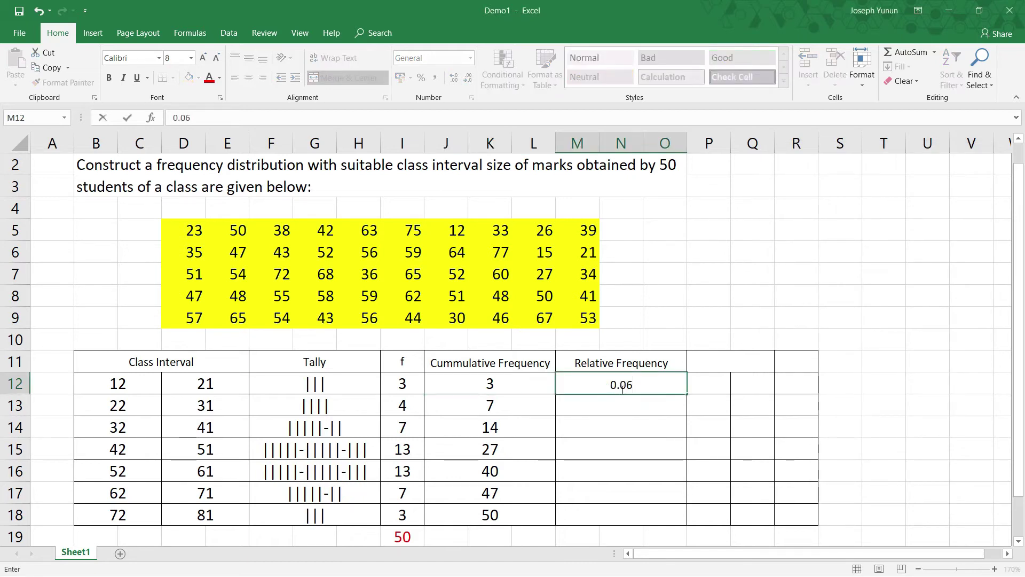
pyautogui.press('Return')
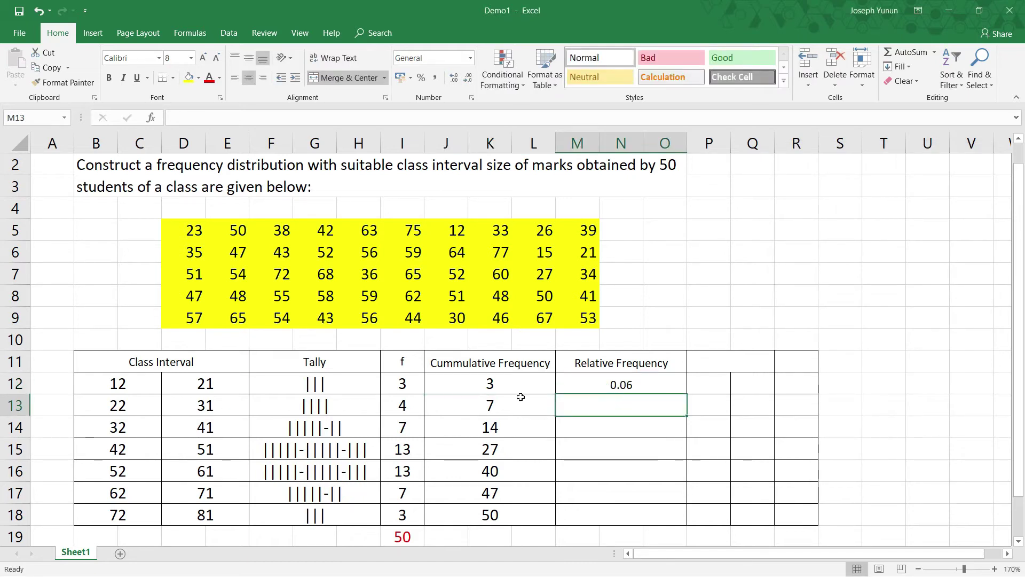
# - Clear Calculator and compute 7 ÷ 50 = 0.14 for the next class
pyautogui.hotkey('alt', 'Tab')
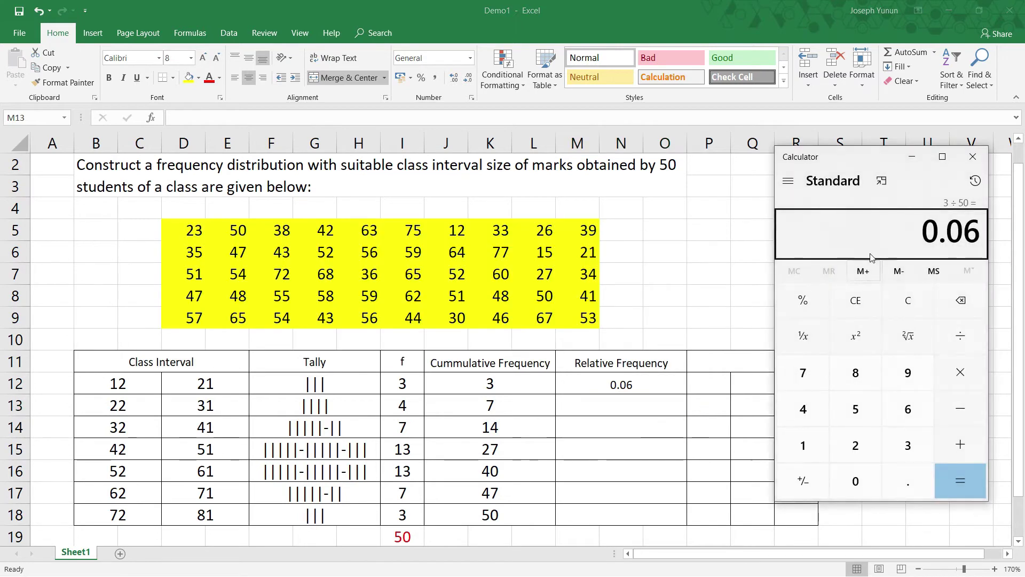
pyautogui.press('Escape')
pyautogui.press('7')
pyautogui.press('/')
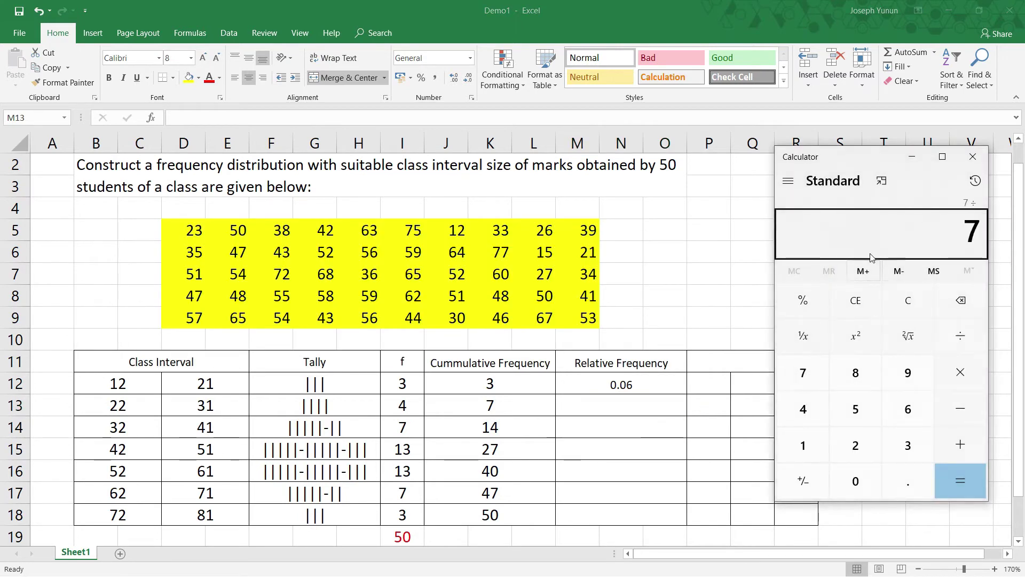
pyautogui.press('5')
pyautogui.press('0')
pyautogui.press('Return')
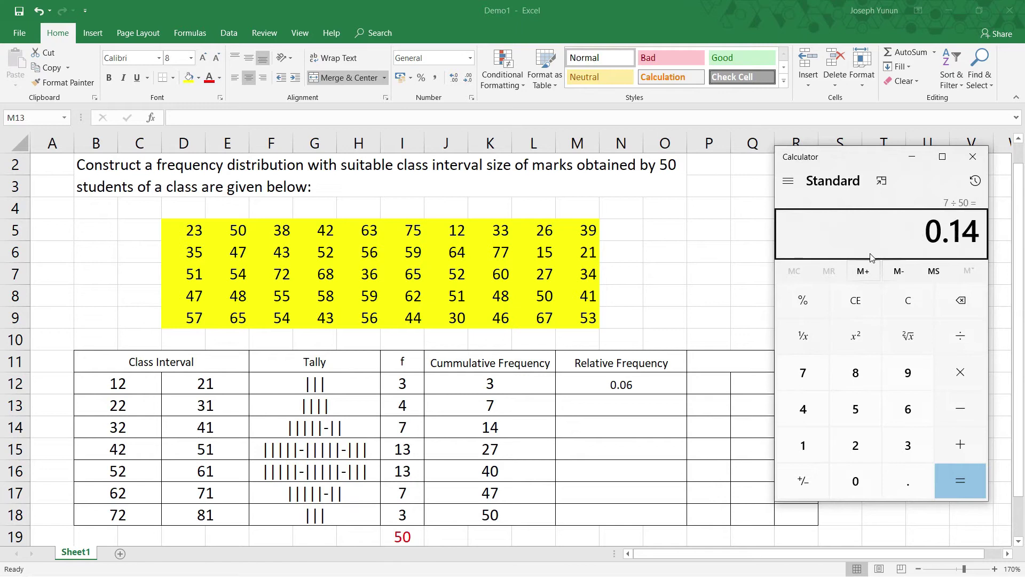